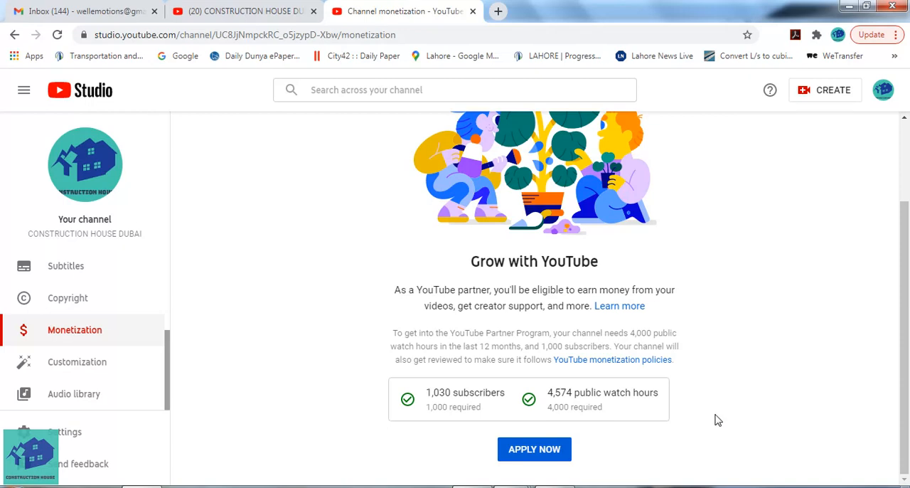
Apply for channel monetization and accept the YouTube Partner Program terms
left_click(540, 453)
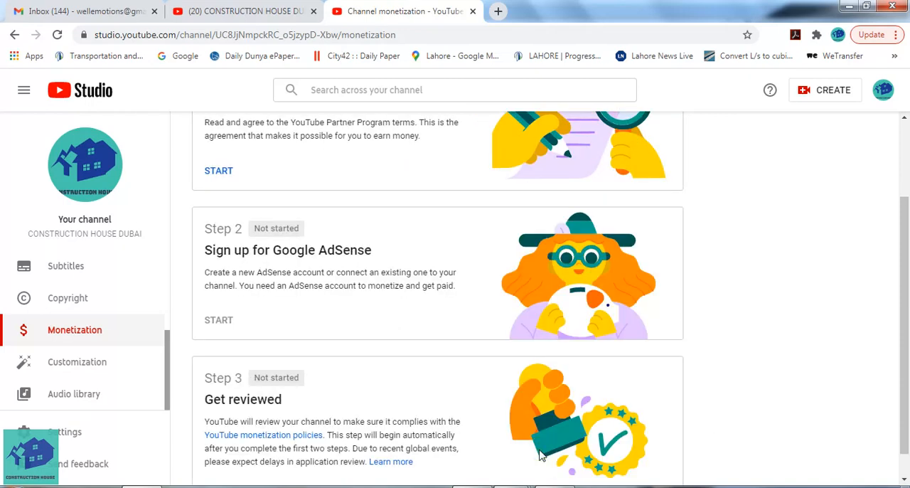
scroll(406, 257, "up", 2)
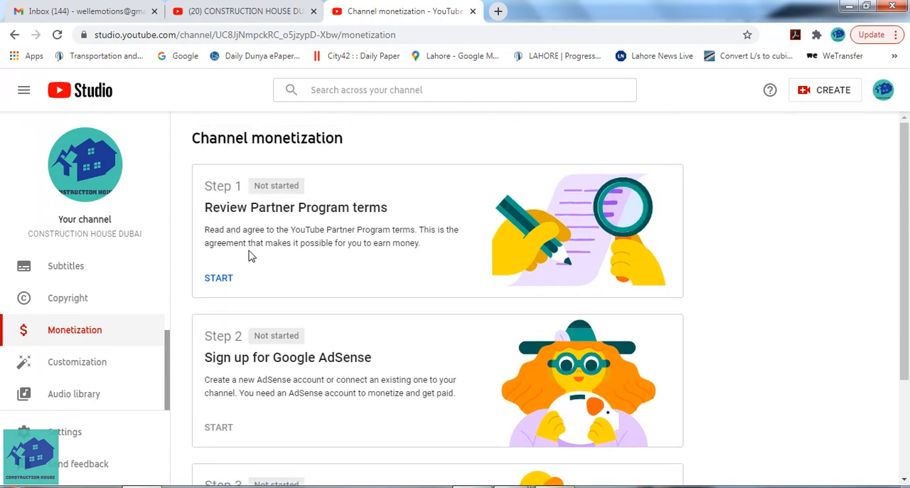
left_click(218, 278)
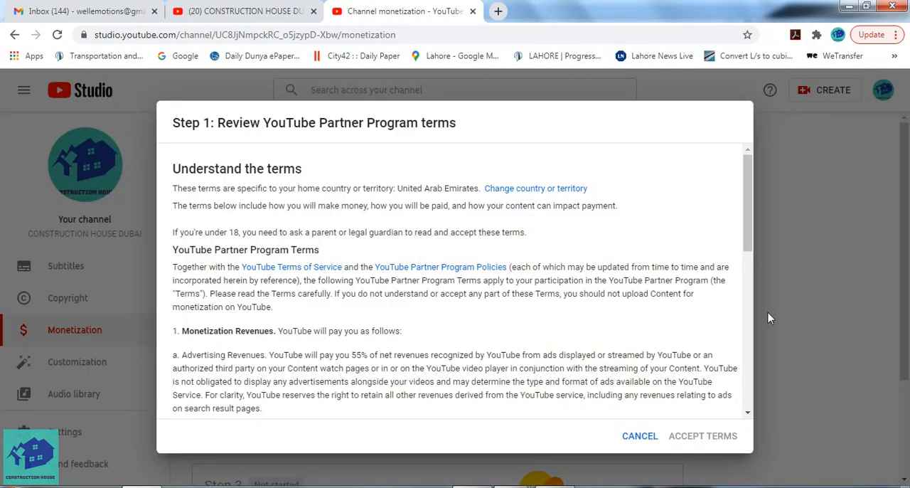
left_click_drag(752, 243, 755, 426)
left_click(186, 393)
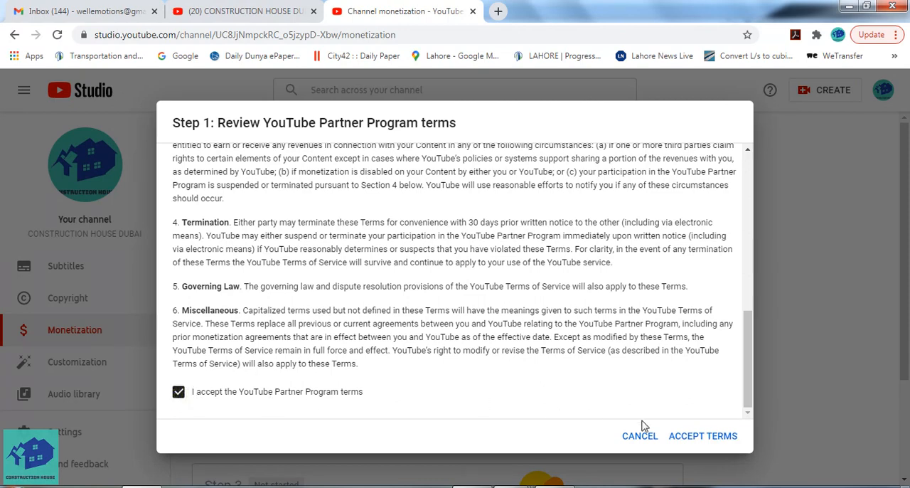
left_click(727, 438)
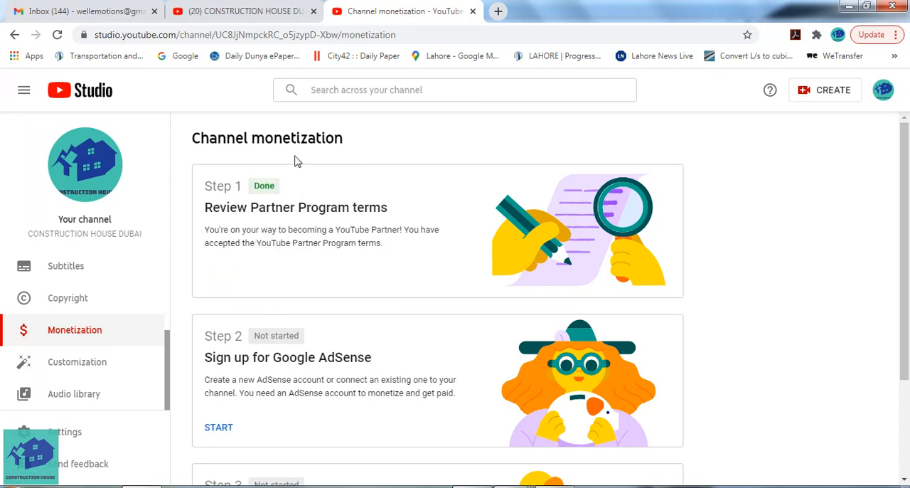
Start the Google AdSense sign-up with "No, I don't have an existing account" and continue to AdSense
scroll(371, 251, "down", 2)
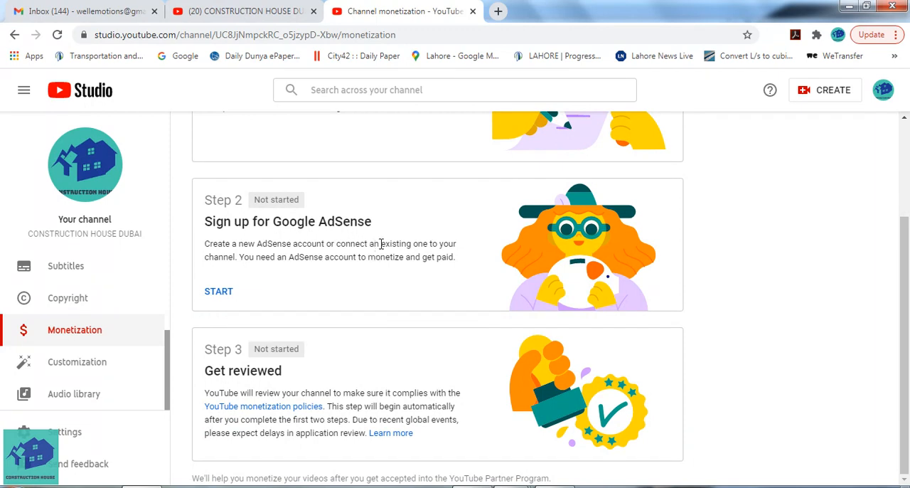
left_click(218, 296)
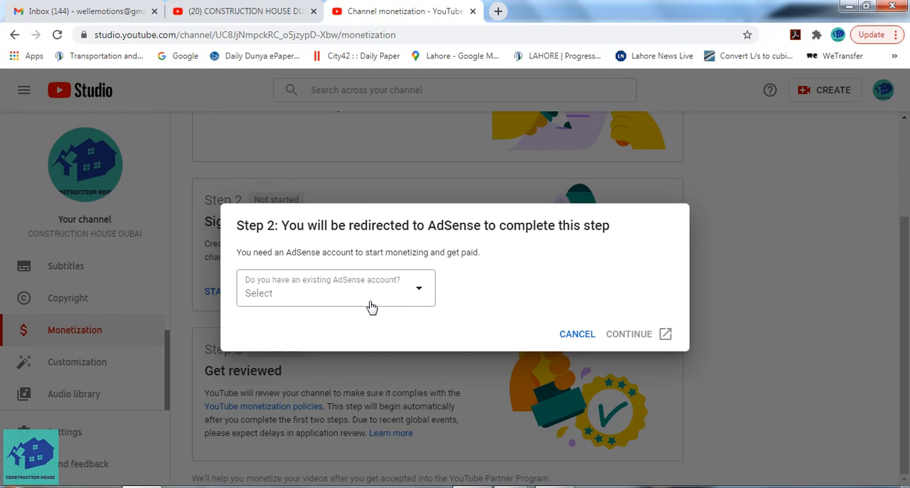
left_click(423, 297)
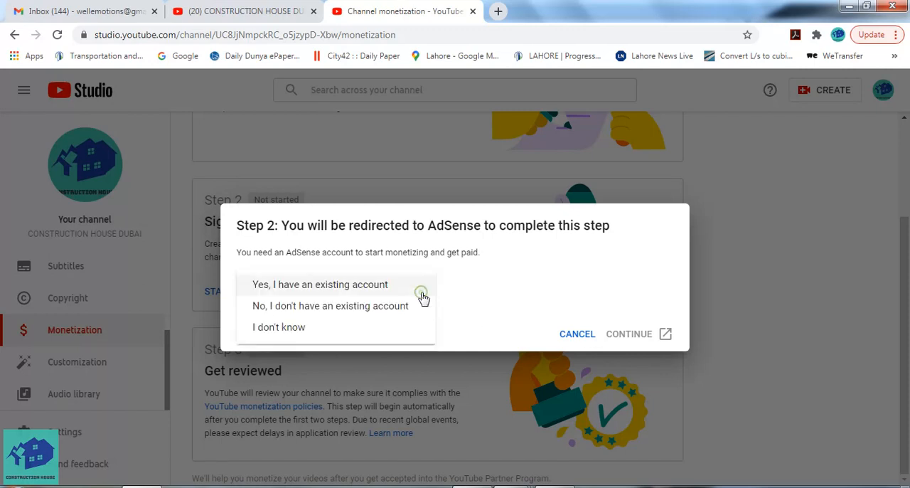
left_click(370, 307)
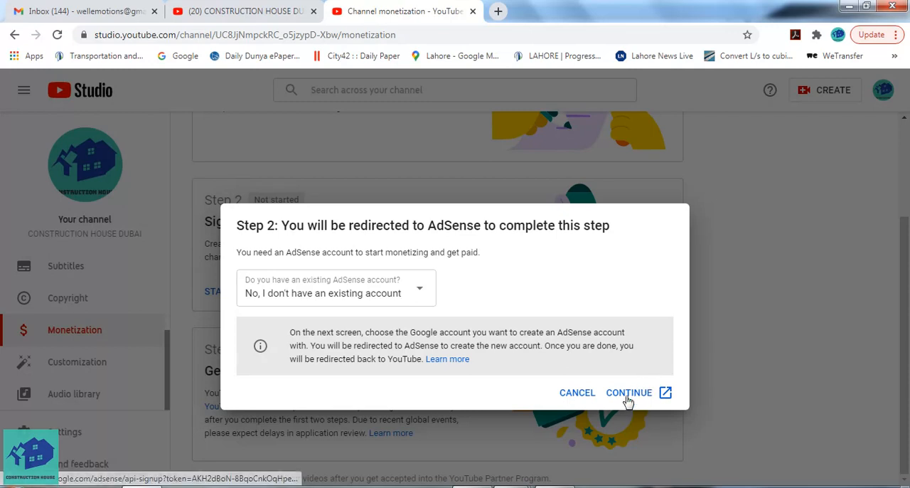
left_click(629, 393)
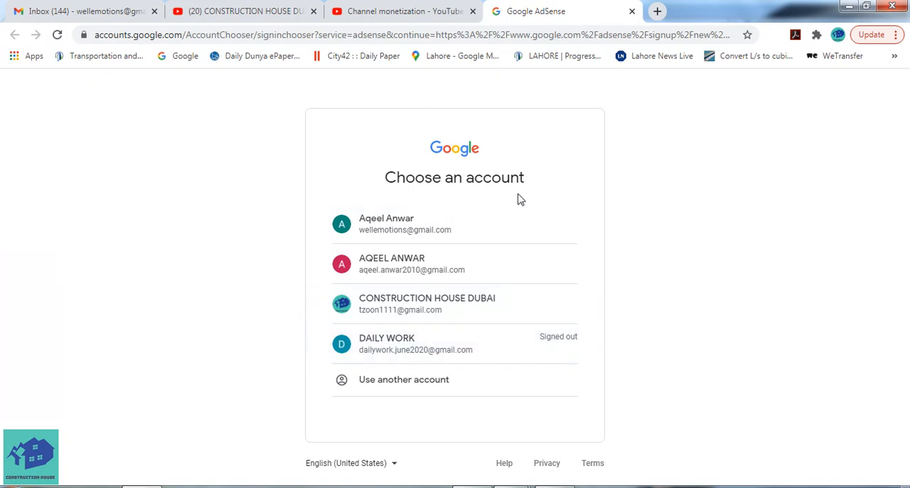
Open the AdSense sign-up form under the CONSTRUCTION HOUSE DUBAI account, backing out of the other Google account
left_click(466, 226)
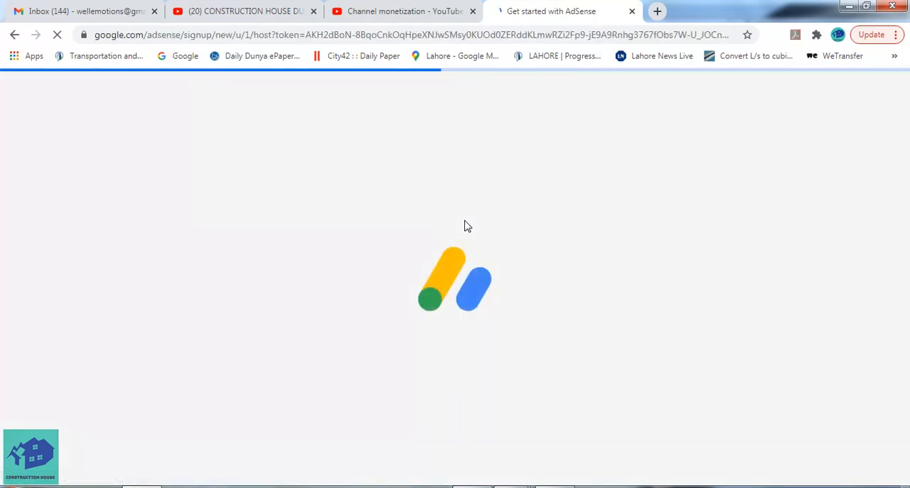
scroll(496, 301, "down", 1)
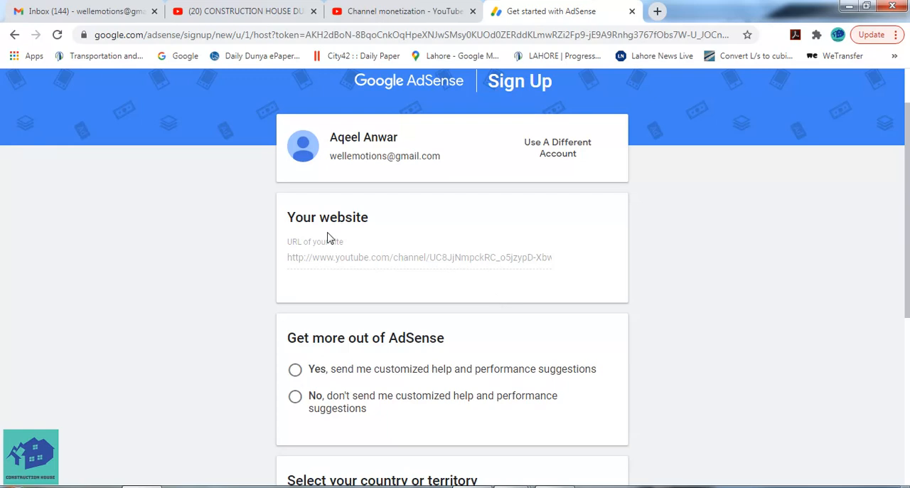
left_click(13, 35)
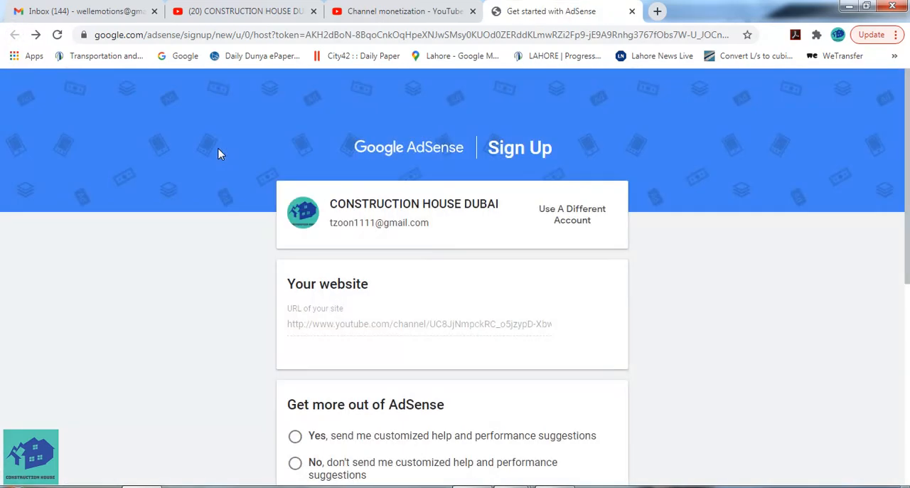
Review the sign-up account and website URL, and decline customized help and performance suggestions
scroll(337, 243, "down", 1)
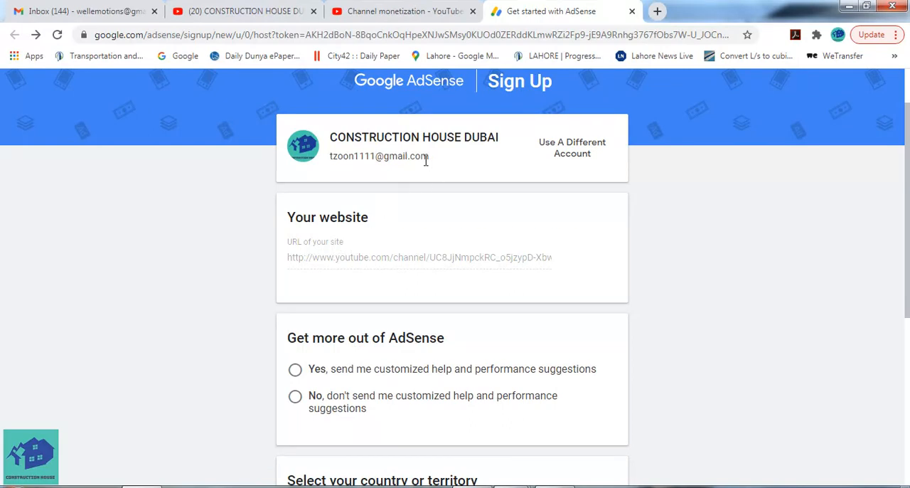
scroll(474, 234, "down", 1)
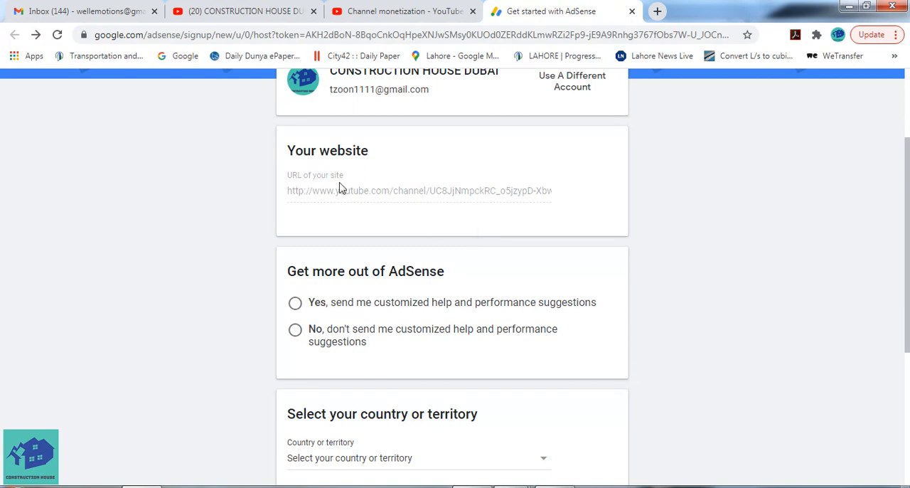
scroll(477, 224, "down", 1)
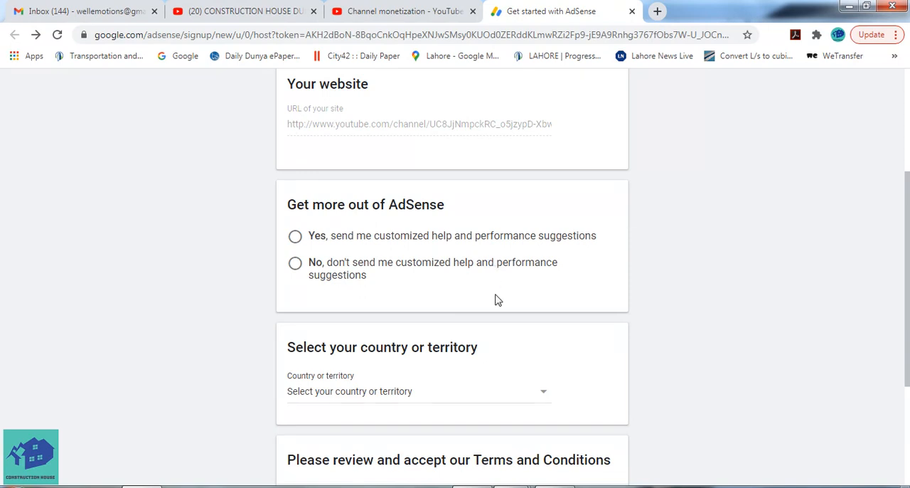
scroll(372, 248, "down", 1)
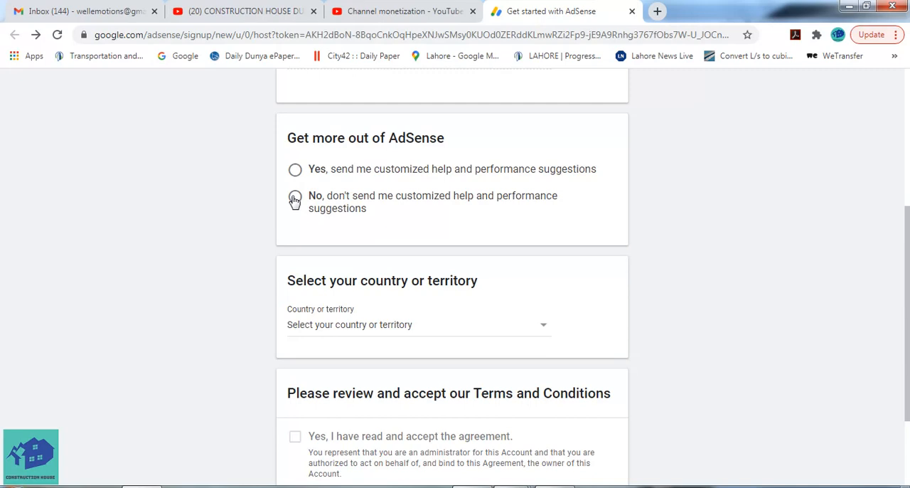
left_click(295, 199)
Set the country or territory of the AdSense account to United Arab Emirates
scroll(534, 227, "down", 2)
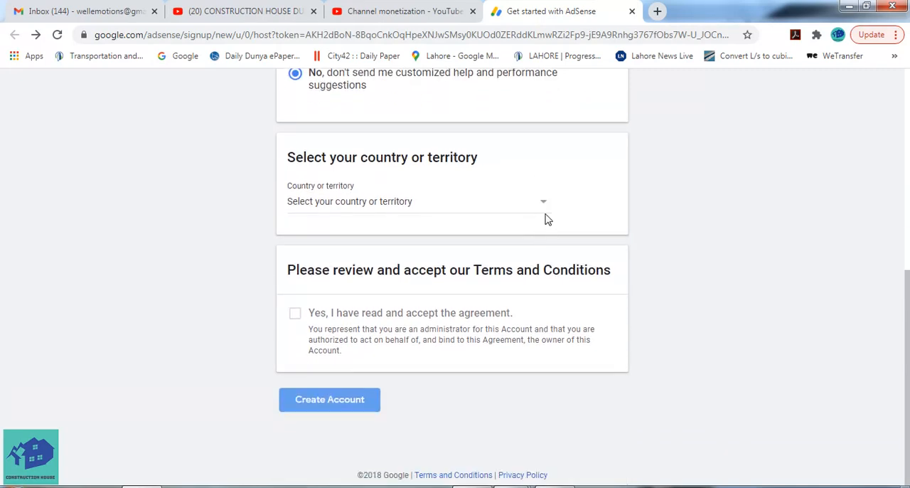
left_click(543, 204)
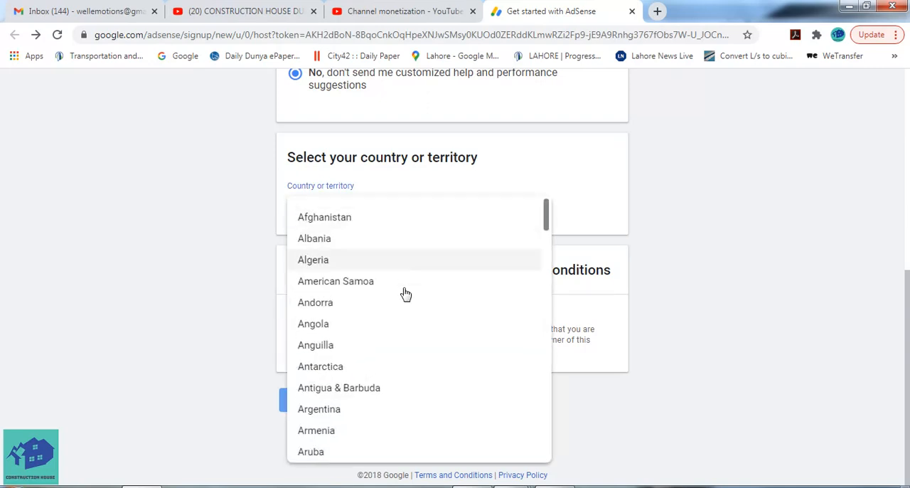
scroll(407, 363, "down", 20)
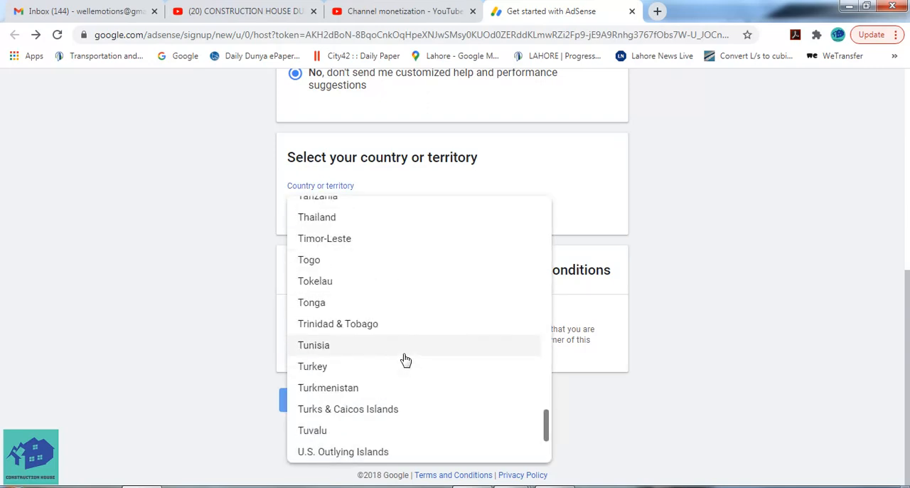
scroll(402, 398, "down", 1)
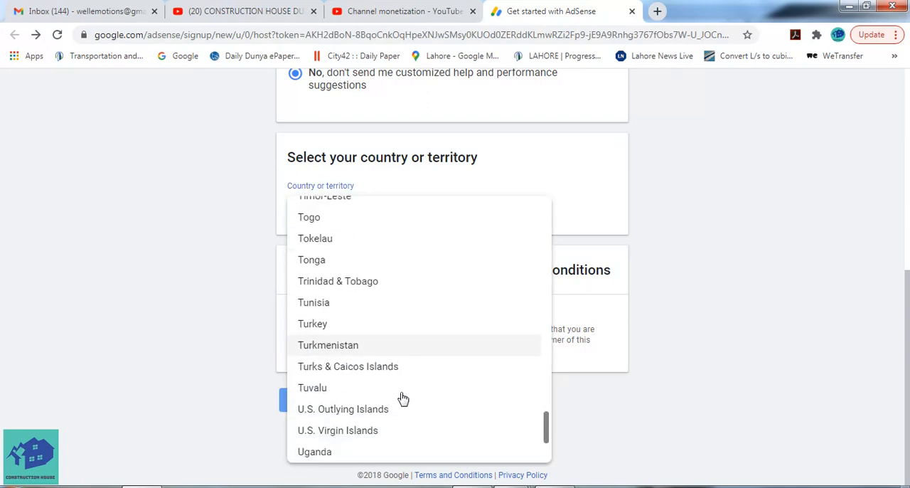
scroll(402, 400, "up", 4)
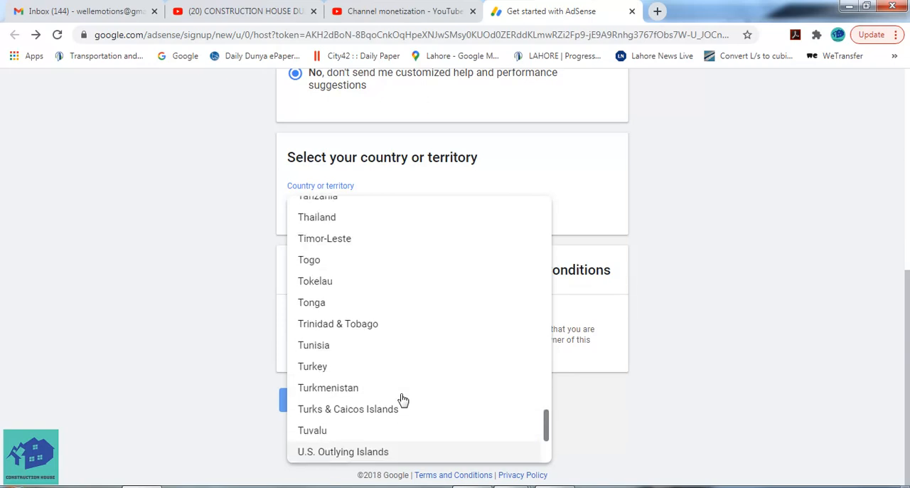
scroll(403, 399, "up", 1)
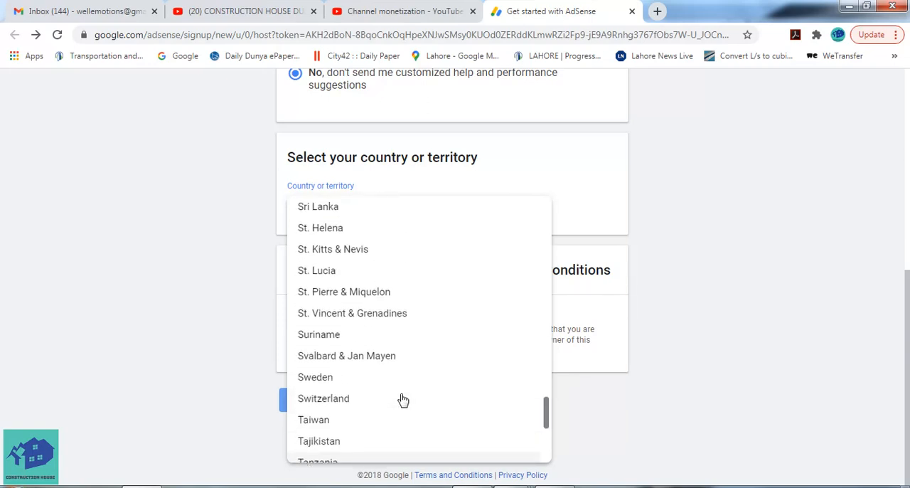
scroll(403, 399, "down", 4)
scroll(403, 399, "up", 20)
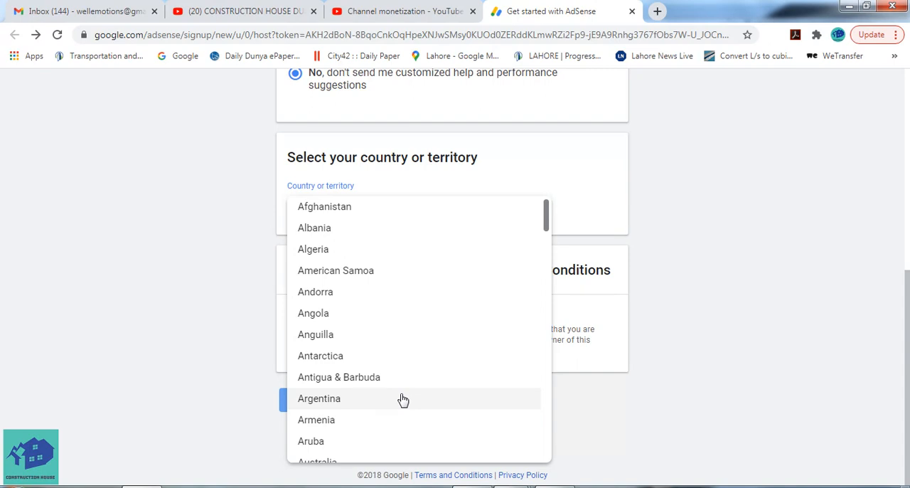
scroll(400, 351, "down", 20)
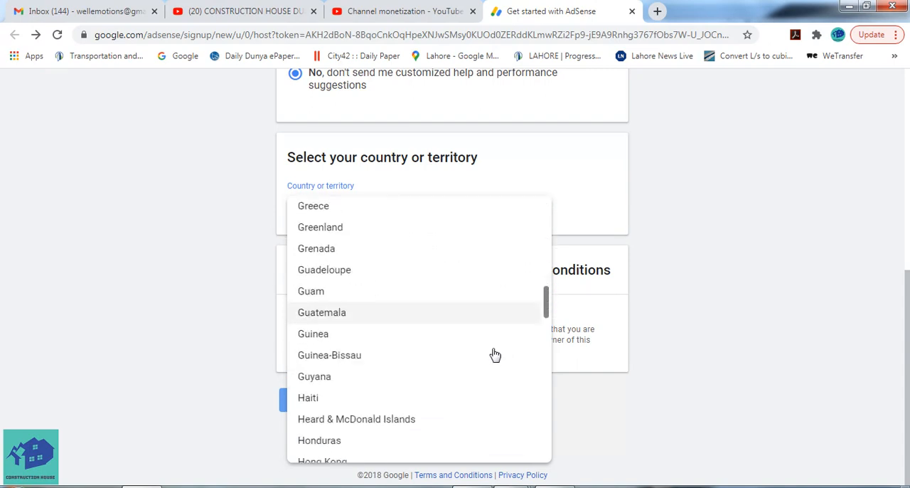
scroll(495, 354, "down", 20)
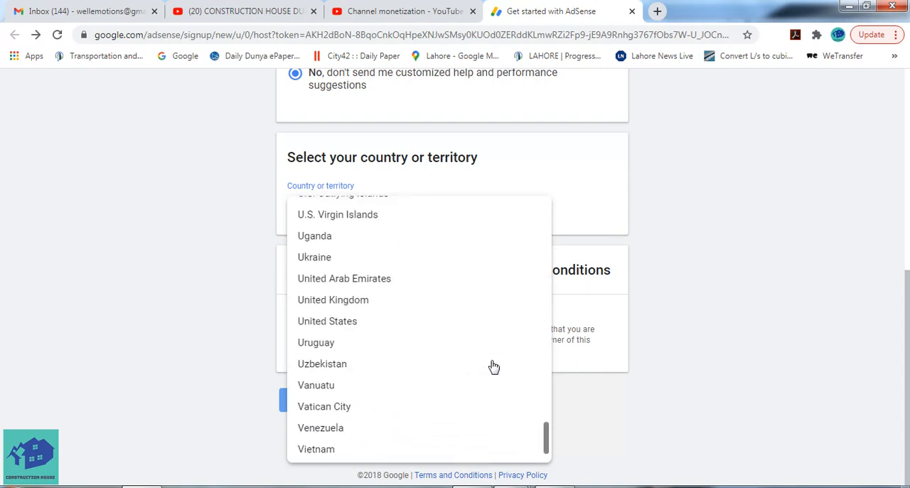
scroll(491, 365, "down", 3)
scroll(490, 365, "up", 4)
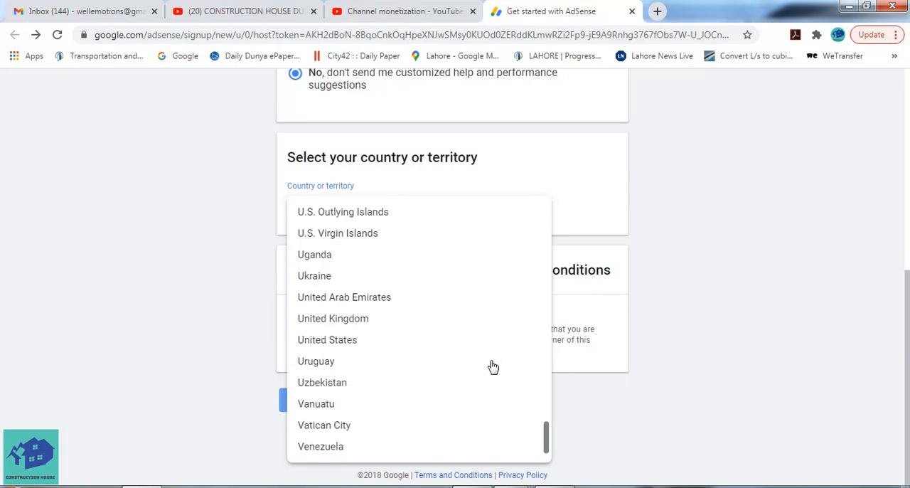
left_click(394, 310)
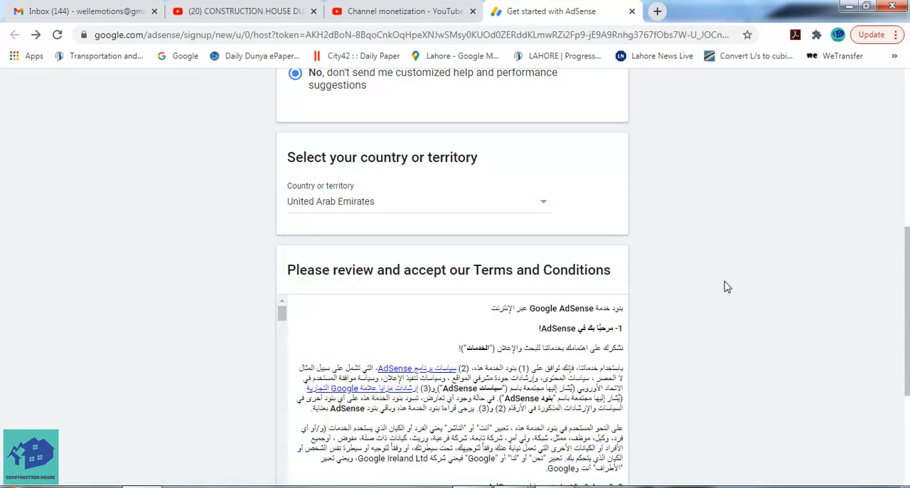
Accept the AdSense terms and conditions and create the account
scroll(726, 286, "down", 3)
left_click(293, 333)
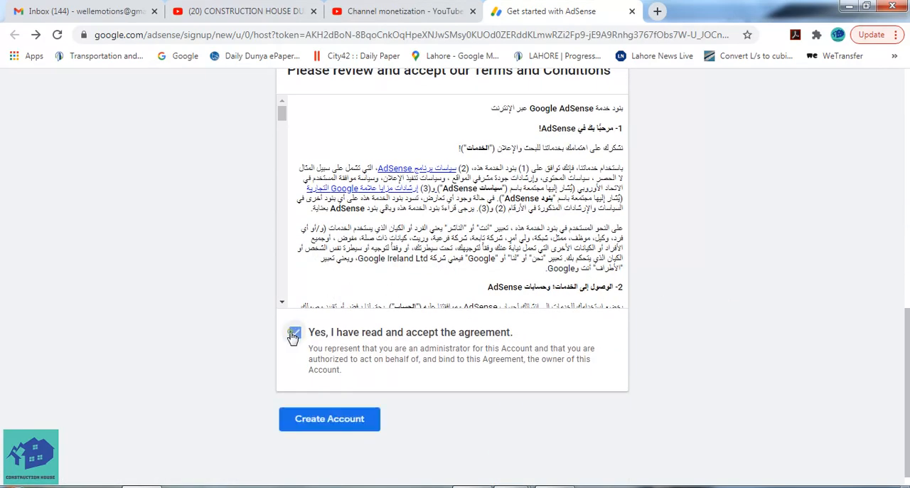
scroll(483, 336, "down", 1)
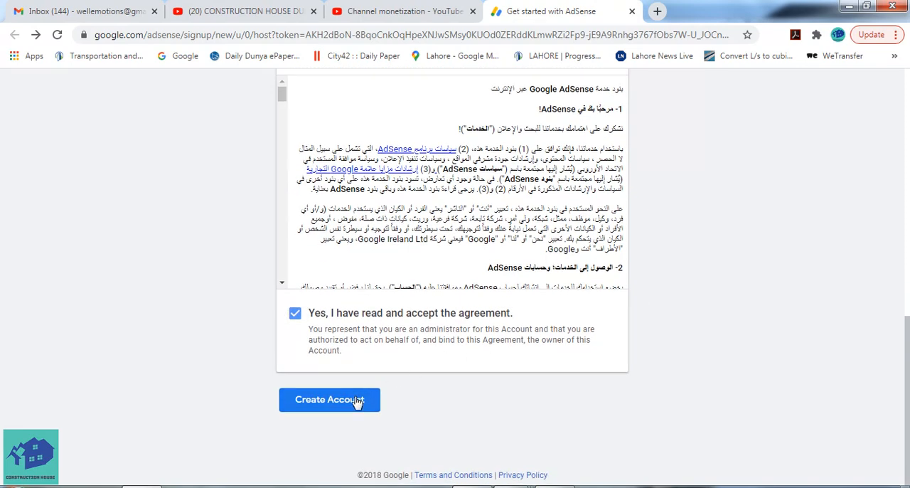
scroll(538, 278, "up", 5)
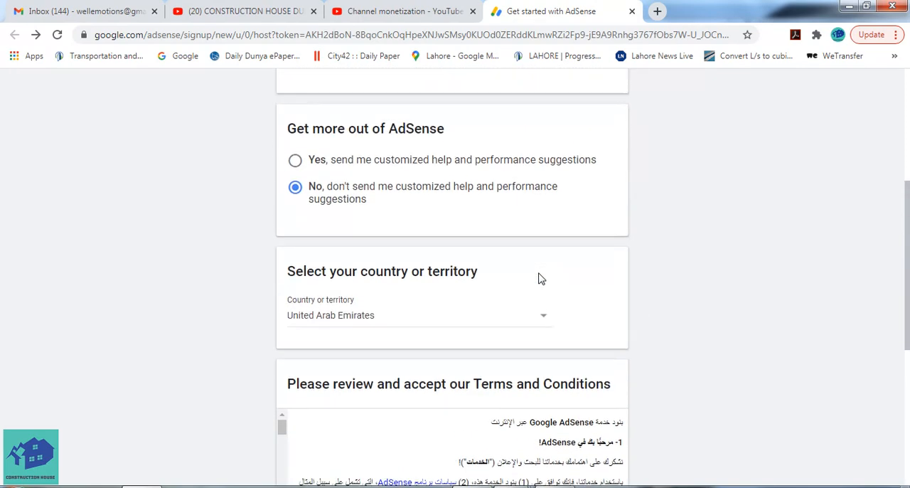
scroll(627, 315, "down", 5)
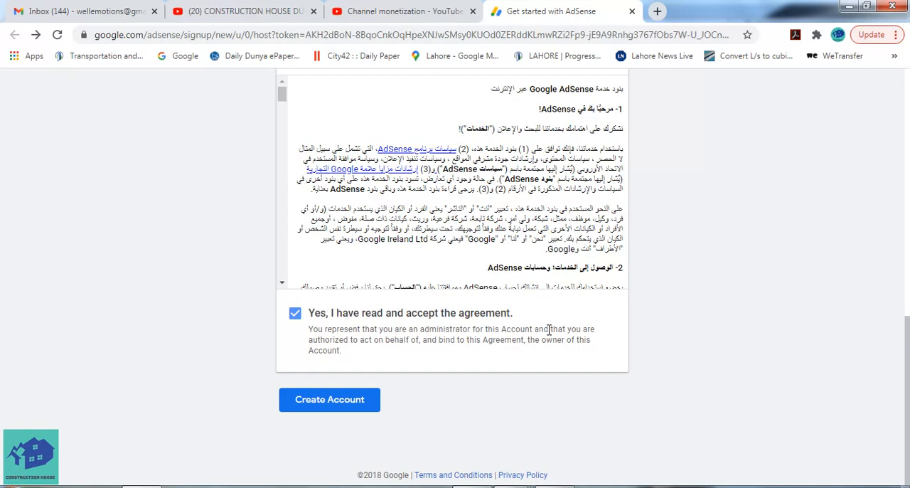
left_click(342, 399)
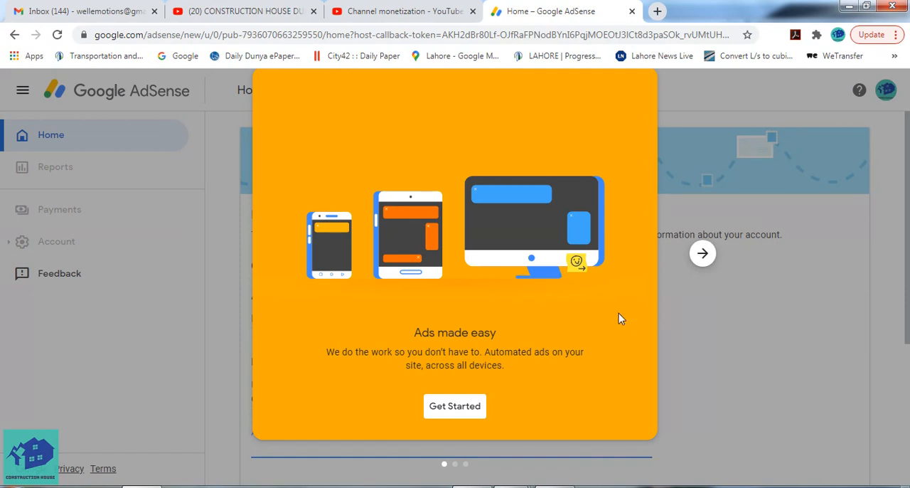
Get started from the AdSense introduction and go to the payment address details form
left_click(456, 411)
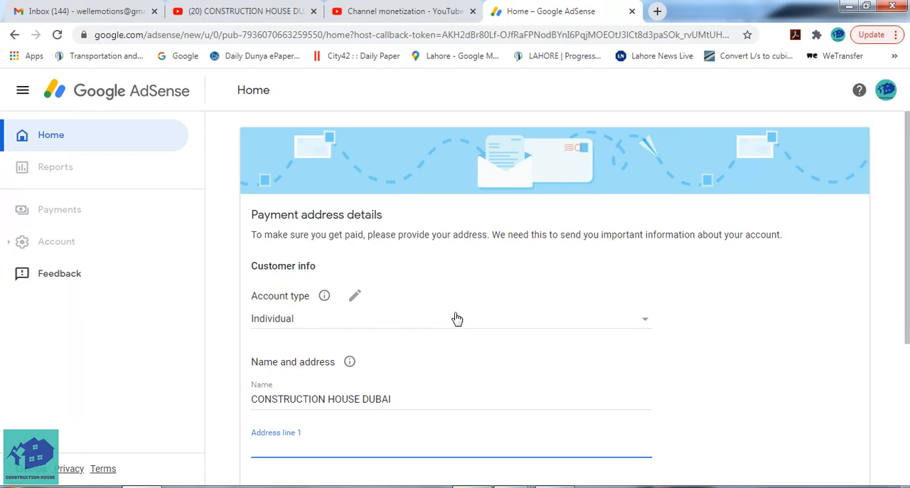
scroll(457, 318, "down", 1)
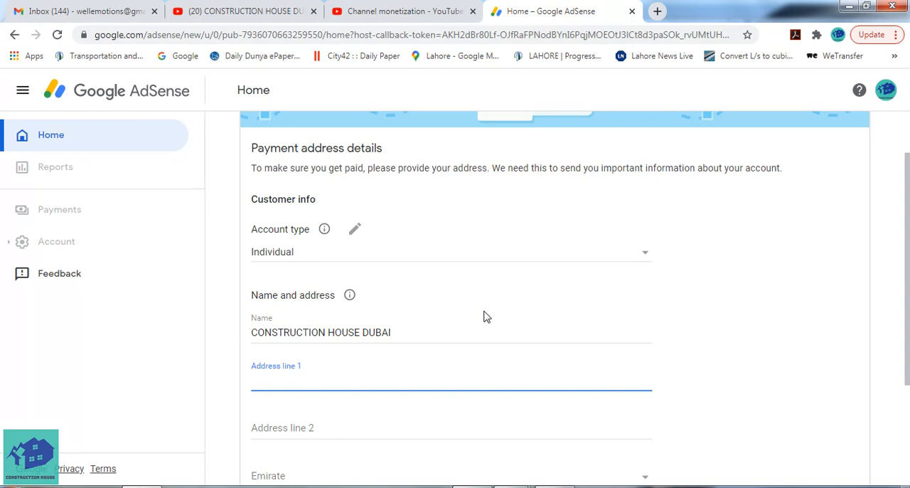
Review the payment address details form, from the account type and name to the address, emirate and optional phone number fields
scroll(484, 316, "down", 1)
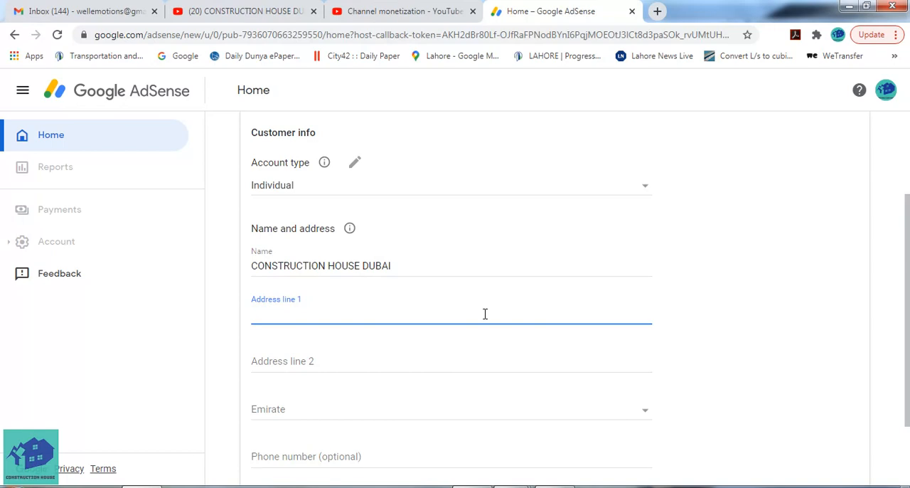
scroll(485, 313, "down", 2)
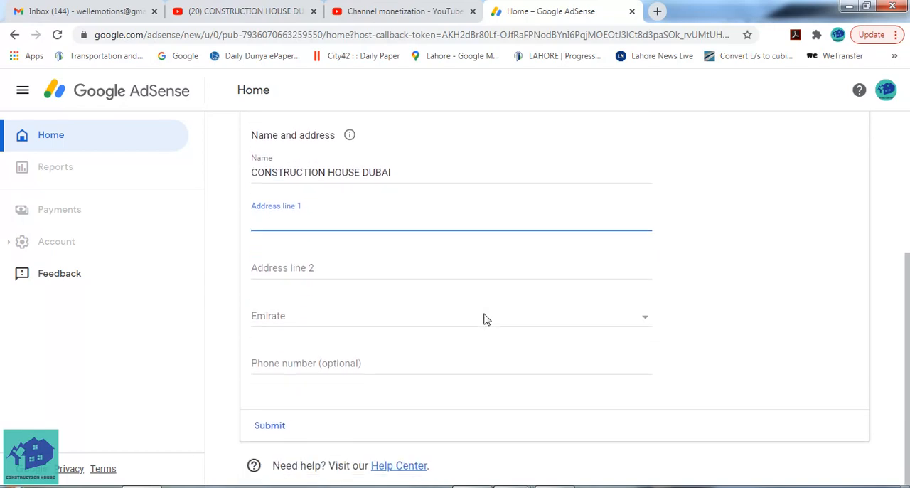
scroll(483, 318, "up", 1)
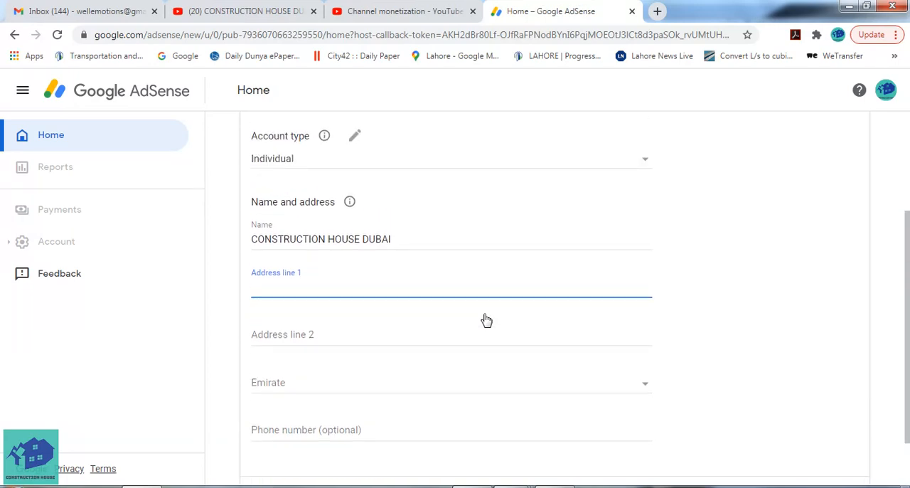
scroll(486, 319, "up", 2)
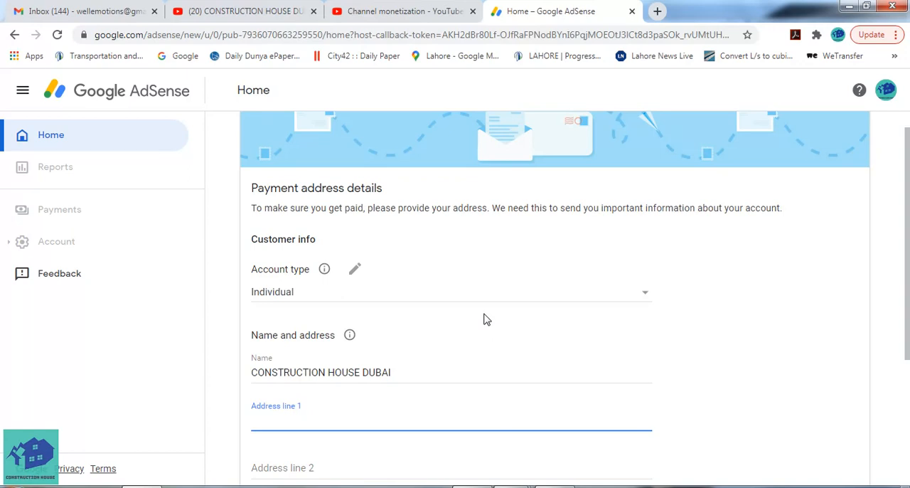
left_click(555, 487)
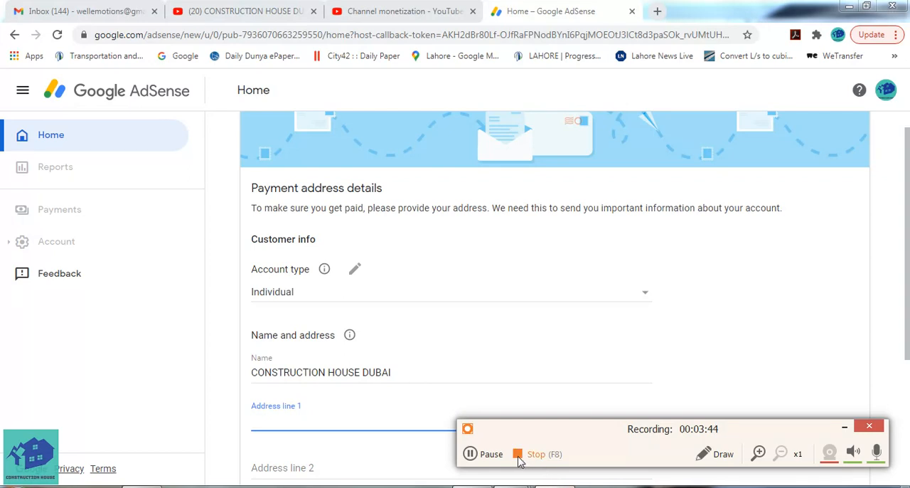
left_click(475, 460)
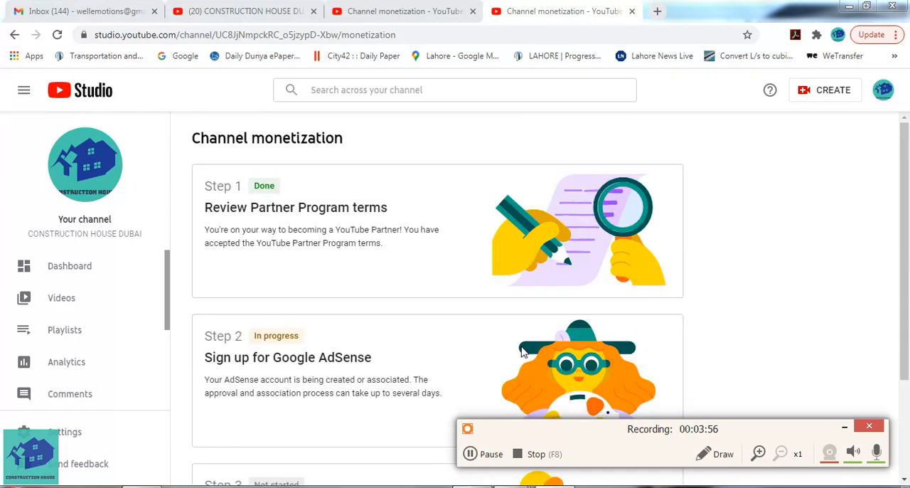
left_click(844, 427)
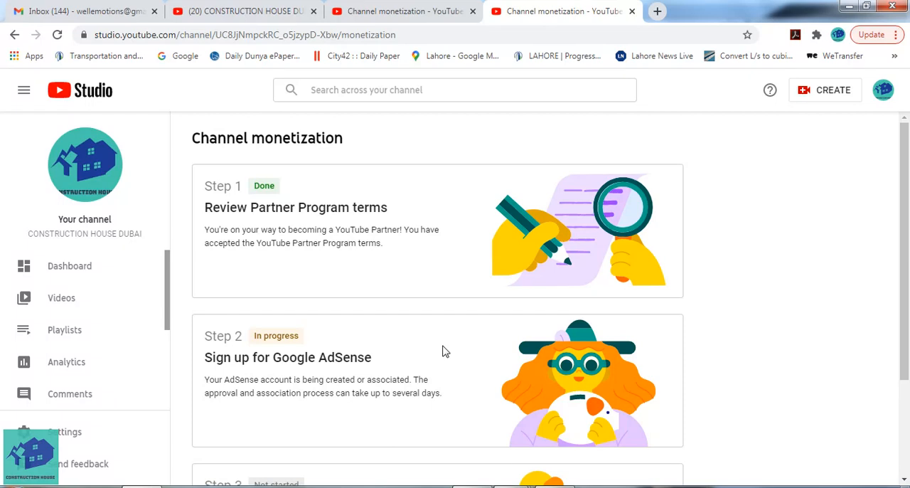
Check the status of the Partner Program terms, Google AdSense sign-up and channel review steps on the Channel monetization page
scroll(441, 347, "down", 2)
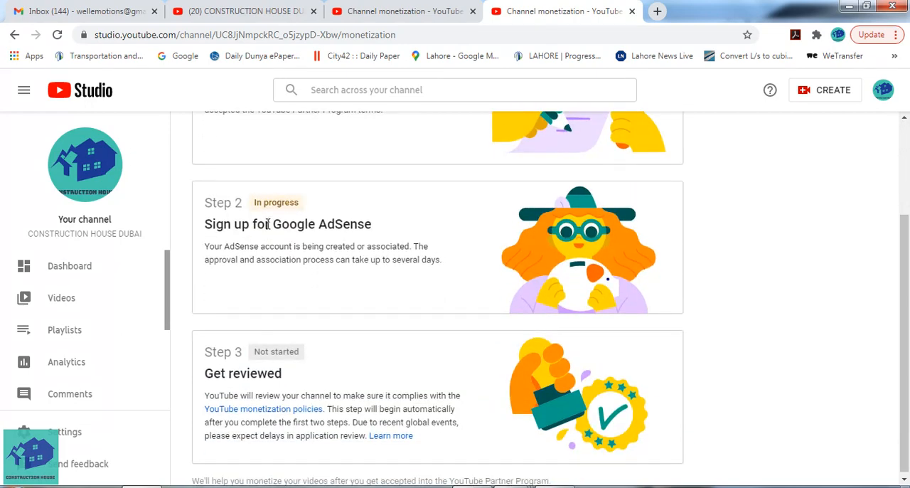
scroll(334, 222, "up", 2)
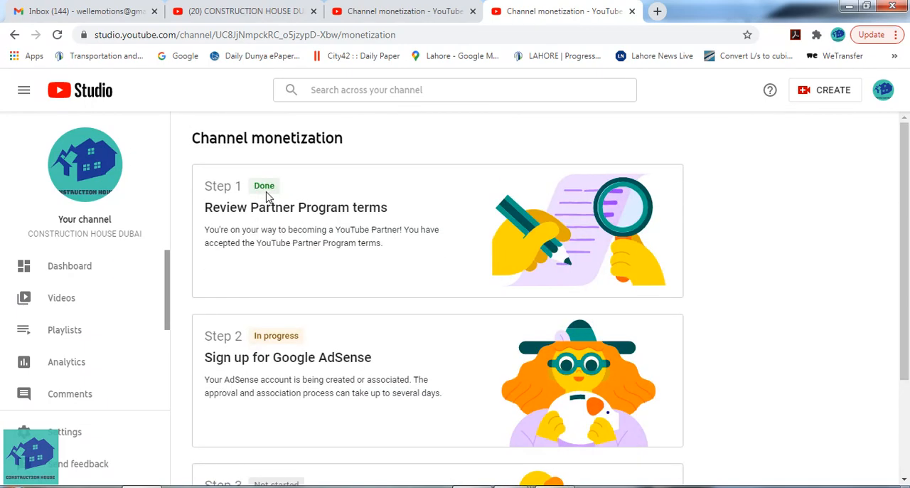
scroll(362, 284, "down", 2)
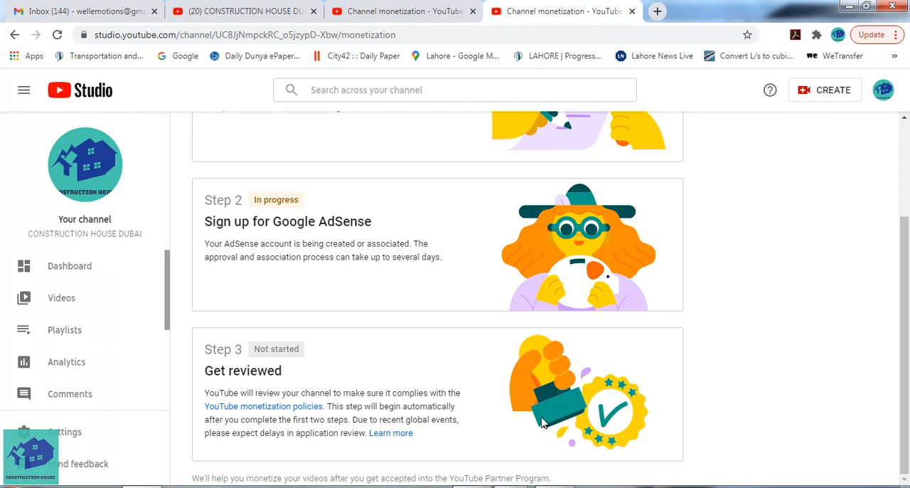
left_click(554, 486)
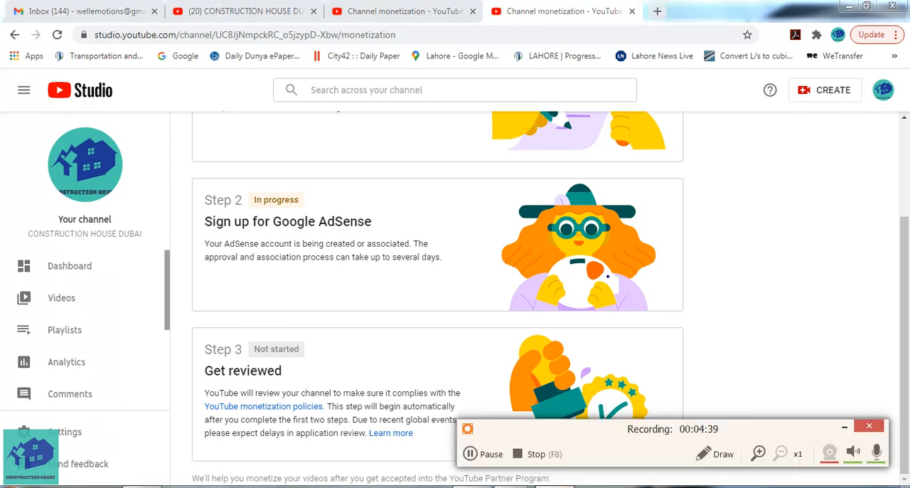
left_click(475, 455)
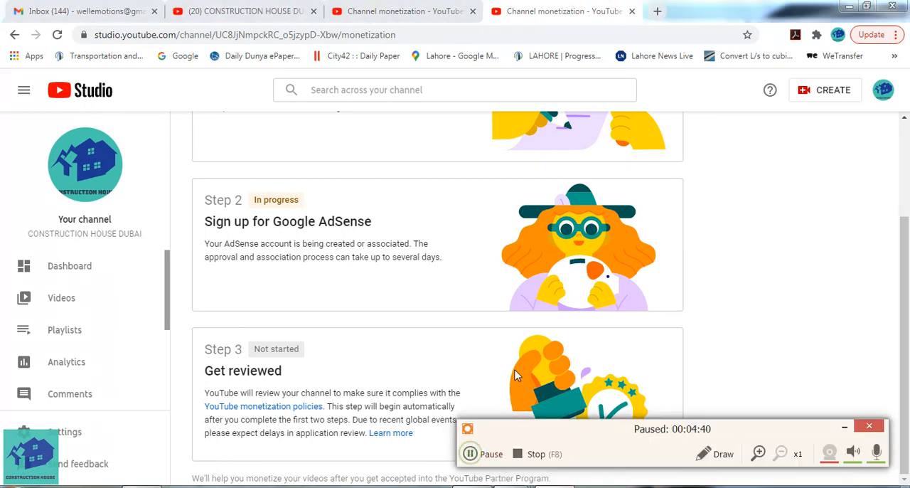
left_click(475, 455)
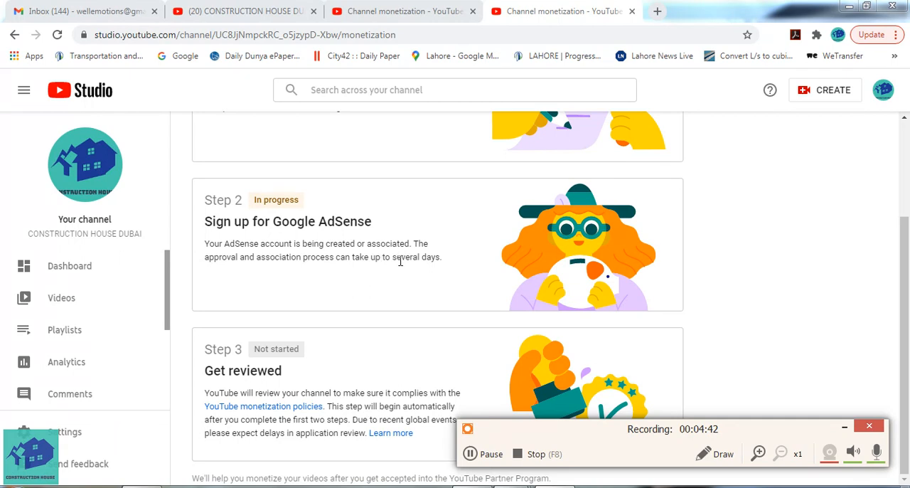